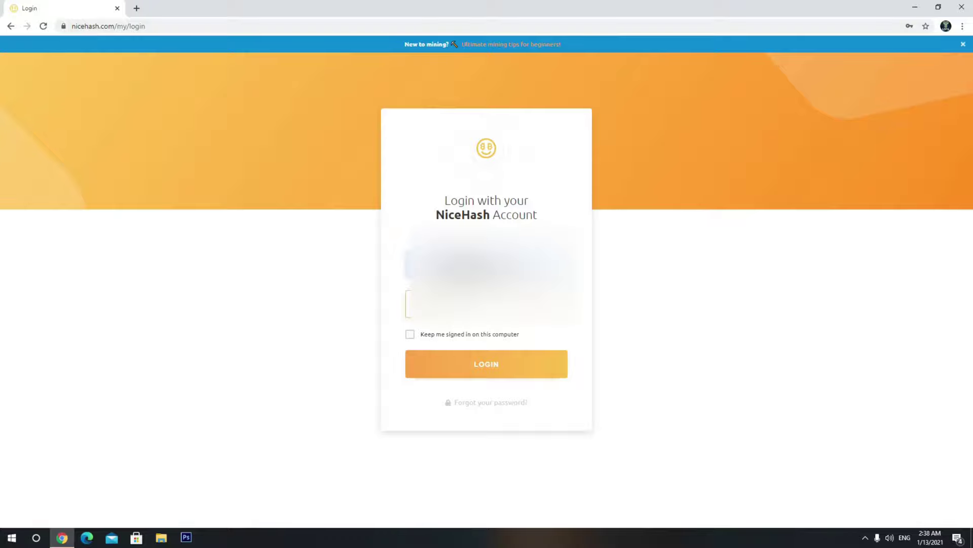
Step: Log in to the NiceHash account and dismiss the browser's offer to save the password
left_click(505, 374)
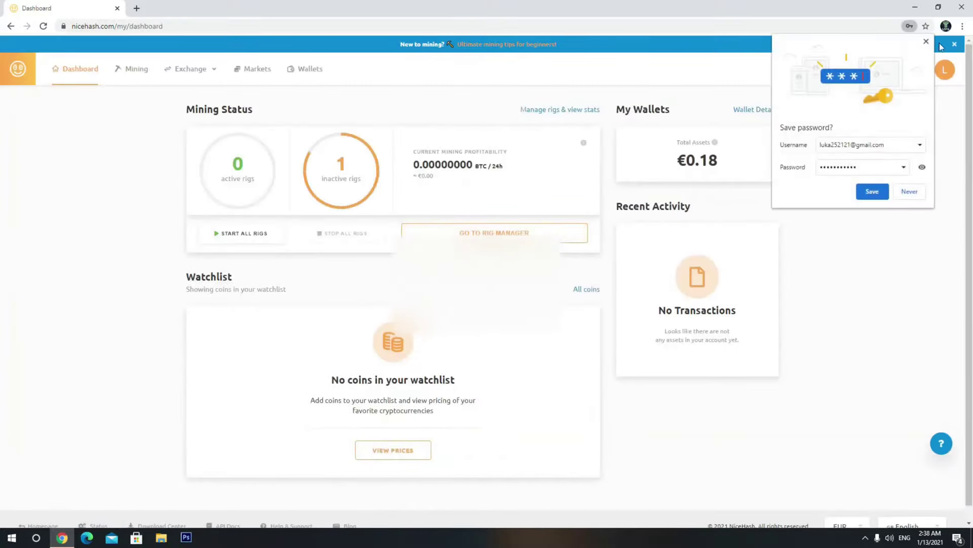
left_click(926, 41)
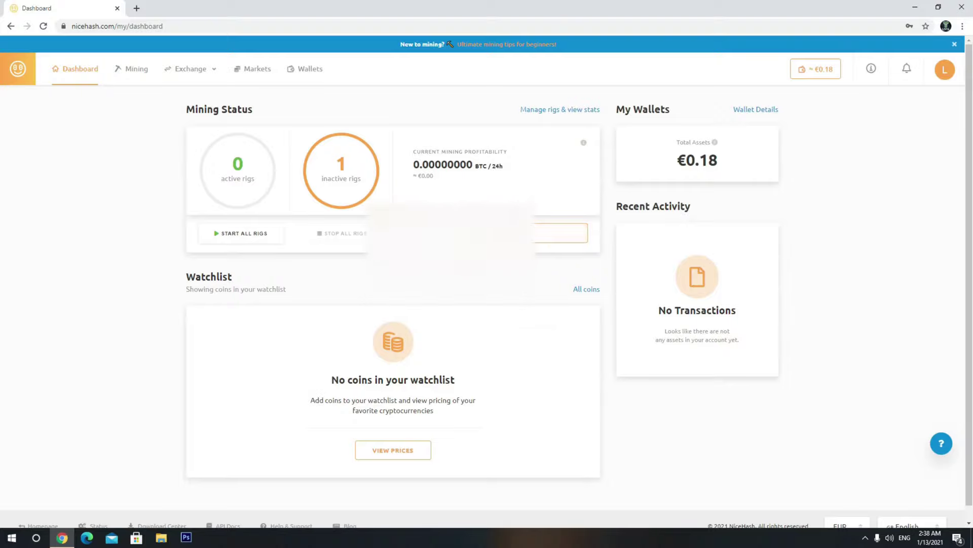
Step: Choose NiceHash Miner as the mining option, acknowledge the antivirus exception and go to its GitHub download page
left_click(135, 76)
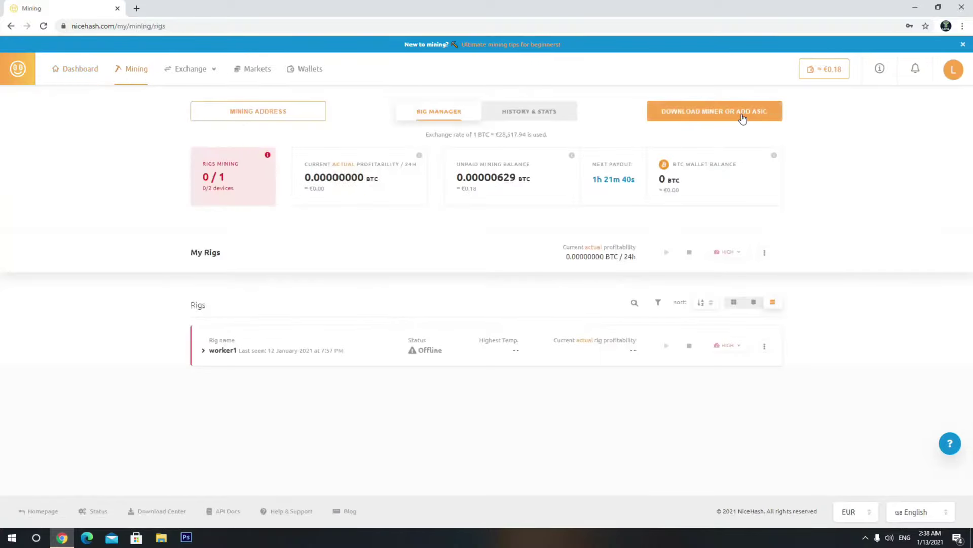
left_click(704, 119)
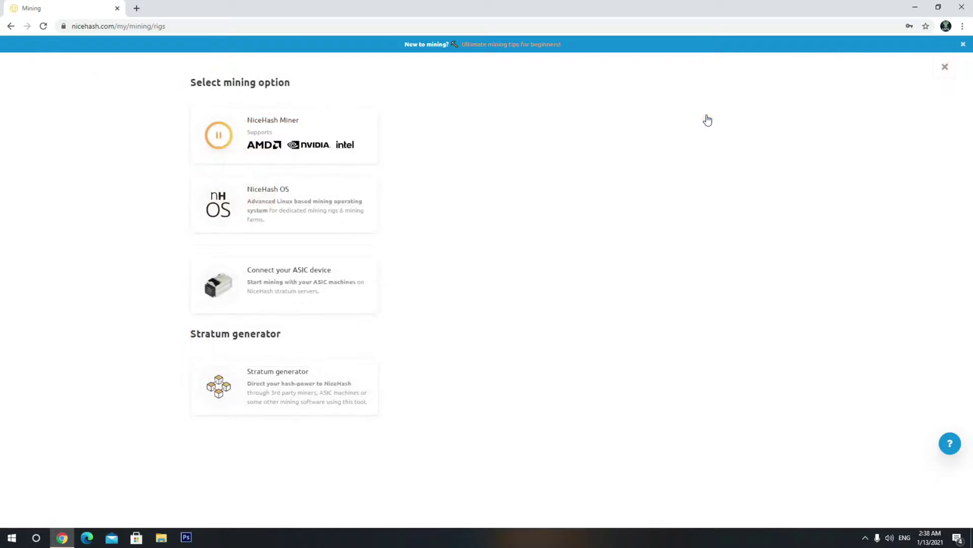
left_click(276, 147)
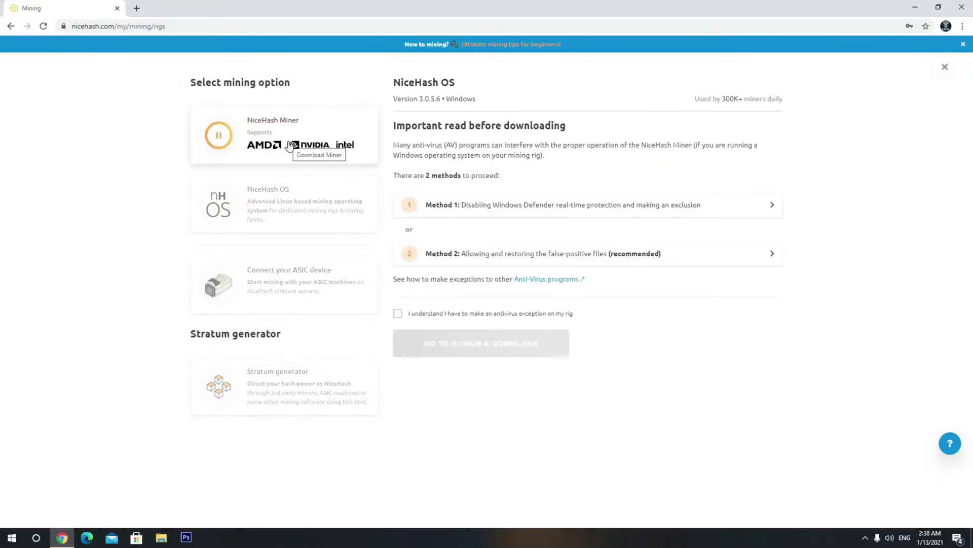
left_click(443, 314)
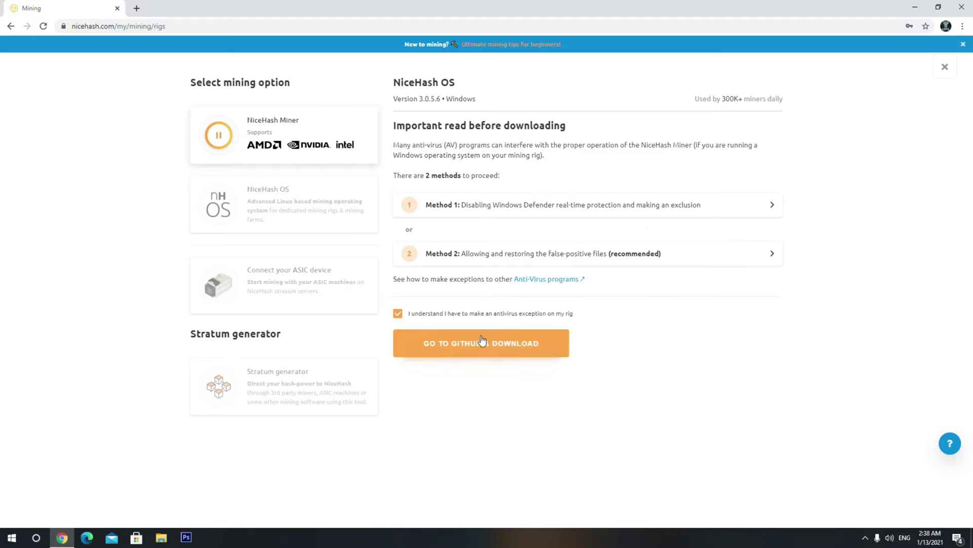
left_click(482, 340)
Step: Download the NiceHash Miner 3.0.5.6 installer and install the miner, accepting the license agreement
mouse_move(601, 246)
left_mouse_down()
mouse_move(285, 246)
mouse_move(615, 247)
left_mouse_up()
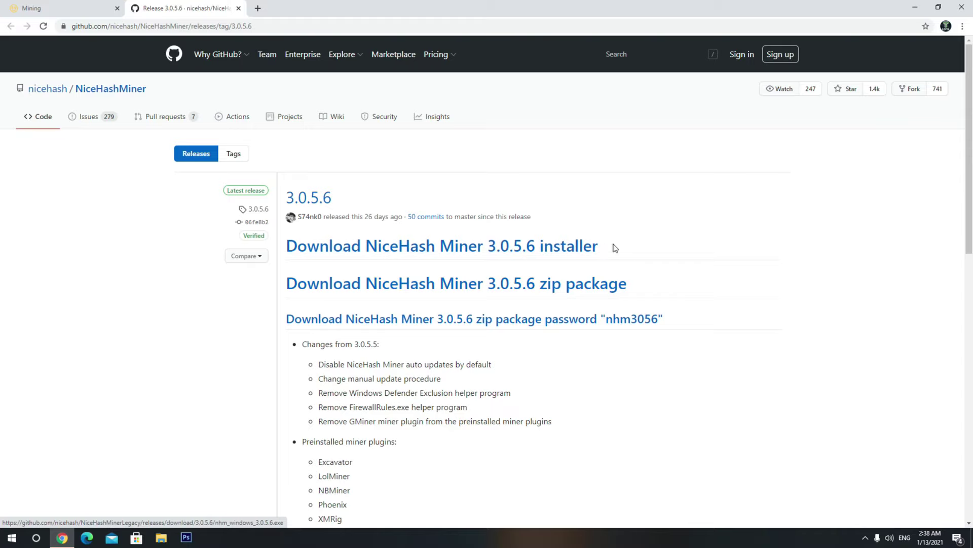
left_click(556, 250)
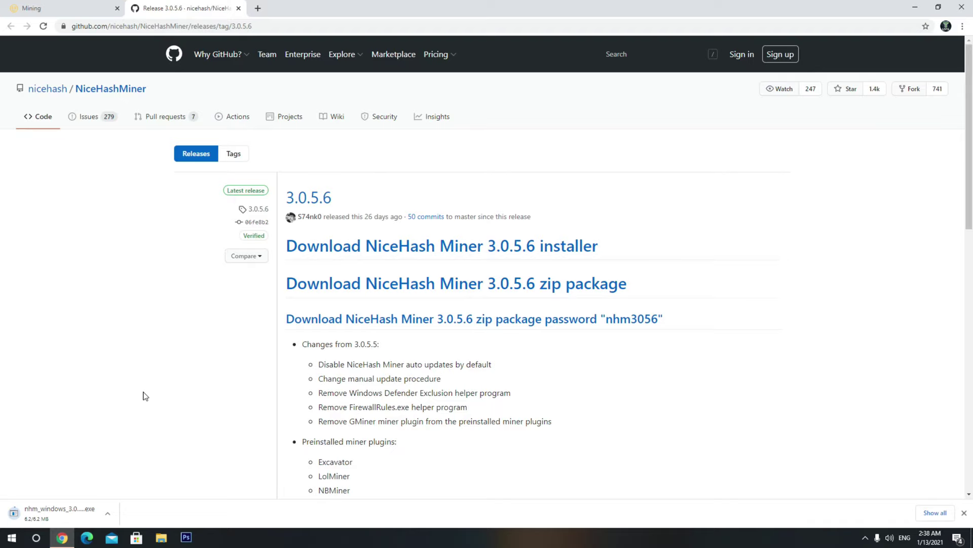
left_click(78, 514)
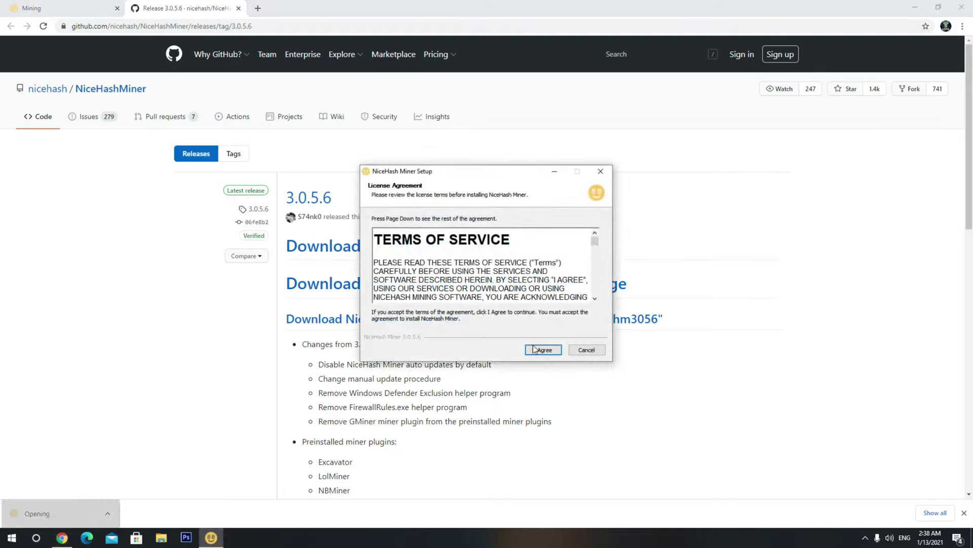
left_click(543, 350)
left_click(543, 351)
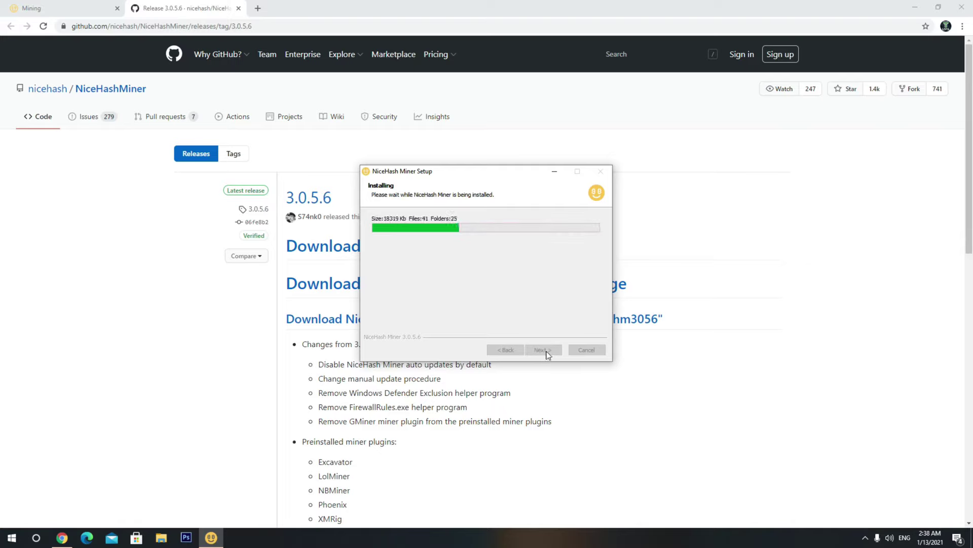
left_click_drag(495, 174, 467, 171)
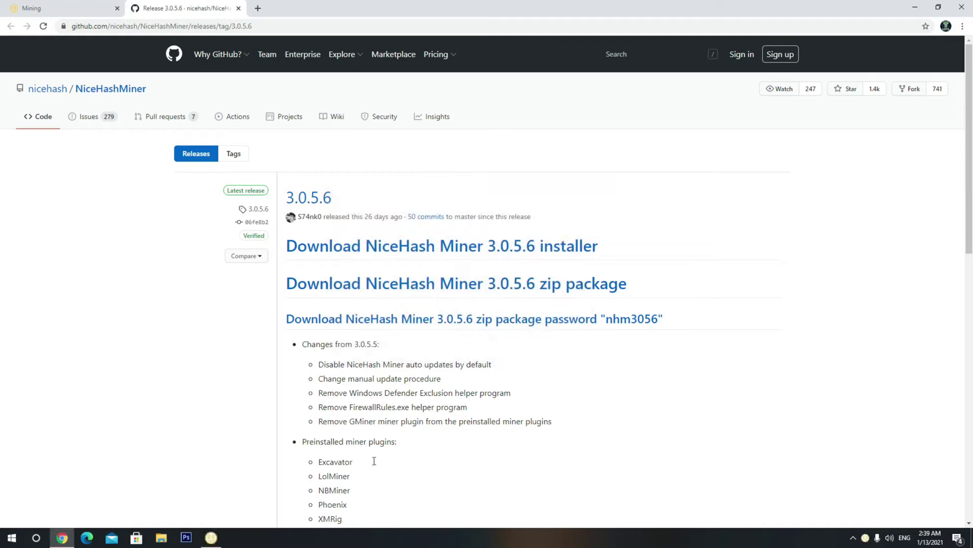
Step: Bring the NiceHash Miner window to the front and move it toward the middle of the screen
left_click(213, 538)
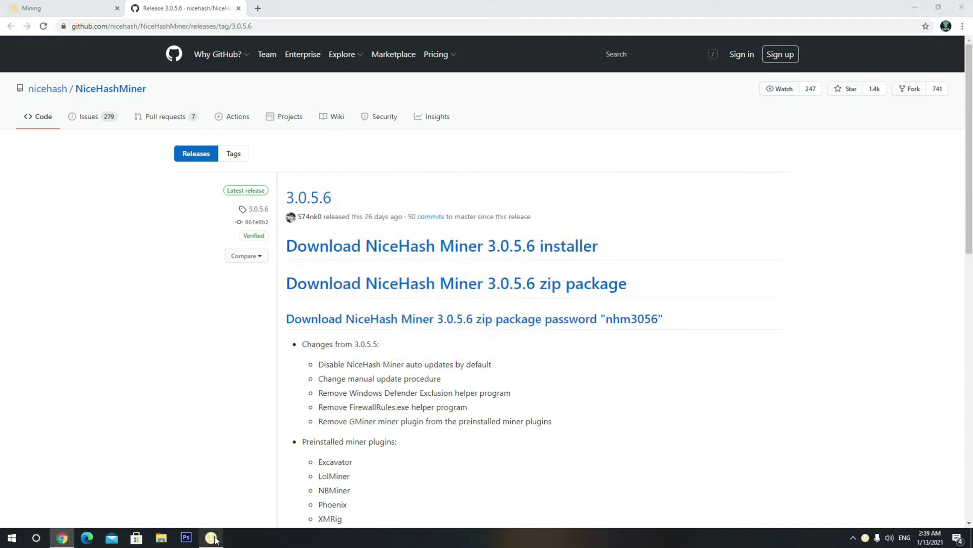
left_click_drag(386, 109, 541, 178)
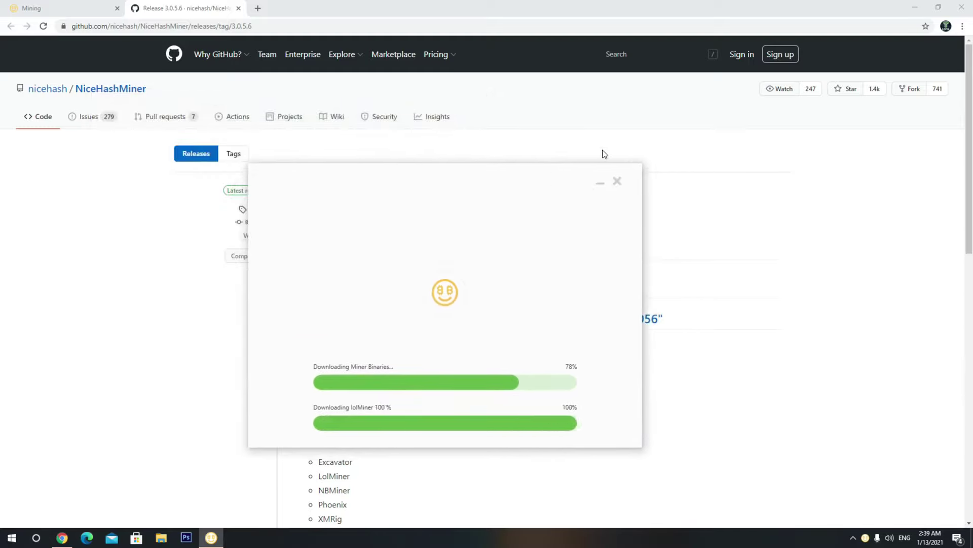
left_click_drag(471, 181, 512, 186)
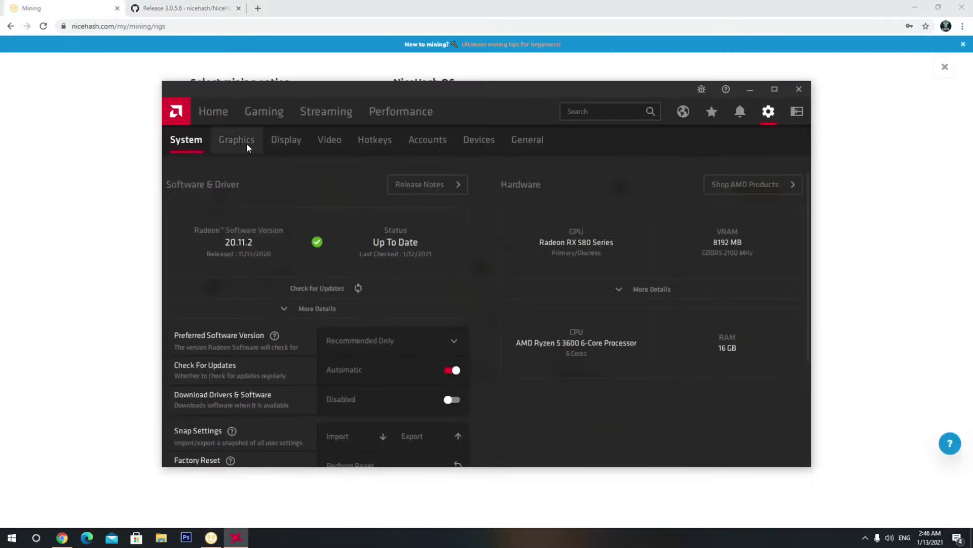
Step: In Radeon Software, change the GPU Workload option in the advanced graphics settings of the Radeon RX 580
left_click(235, 144)
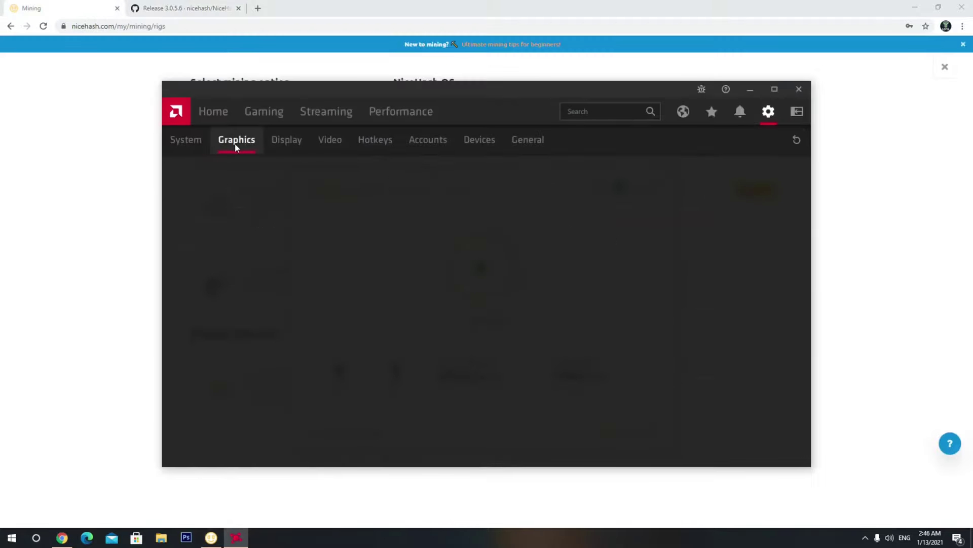
left_click_drag(805, 188, 813, 247)
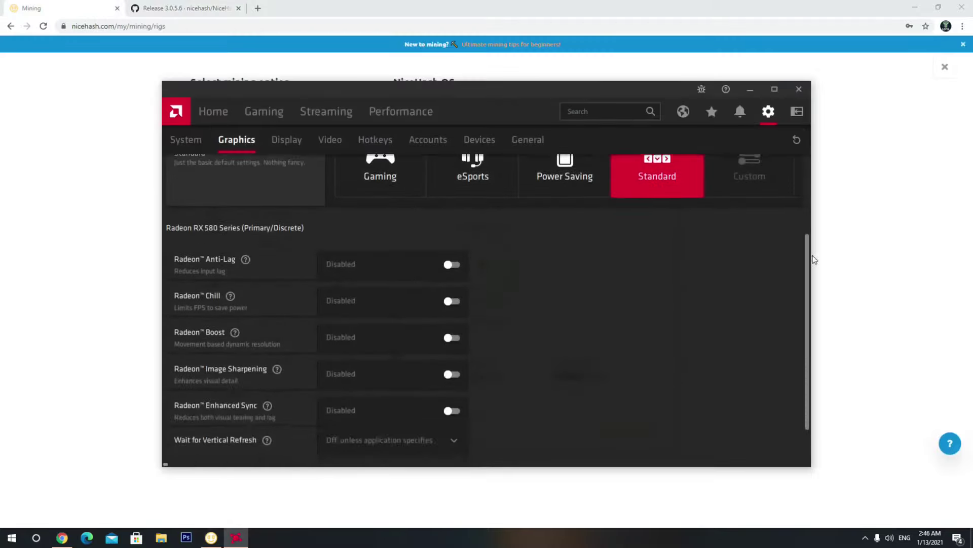
scroll(376, 394, "down", 1)
left_click(209, 418)
scroll(226, 414, "down", 5)
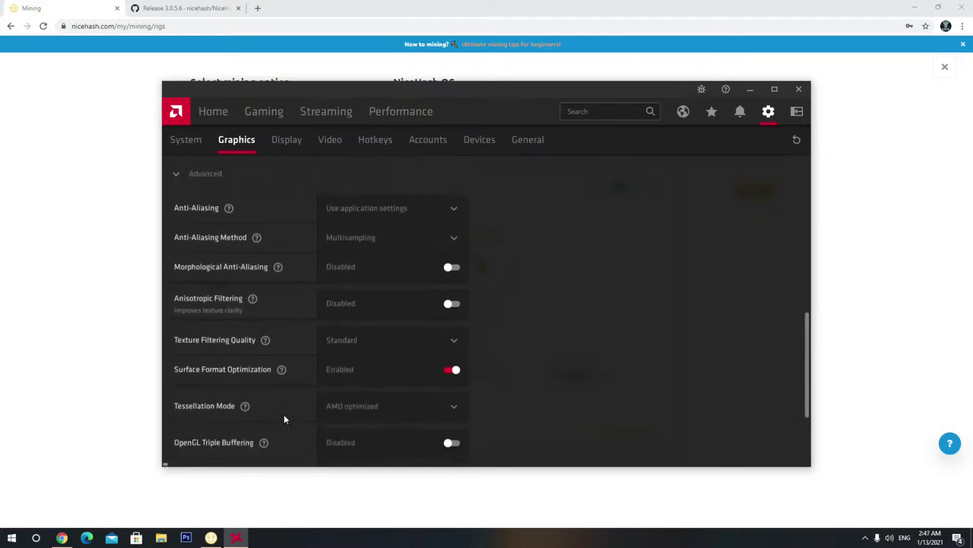
scroll(284, 419, "down", 3)
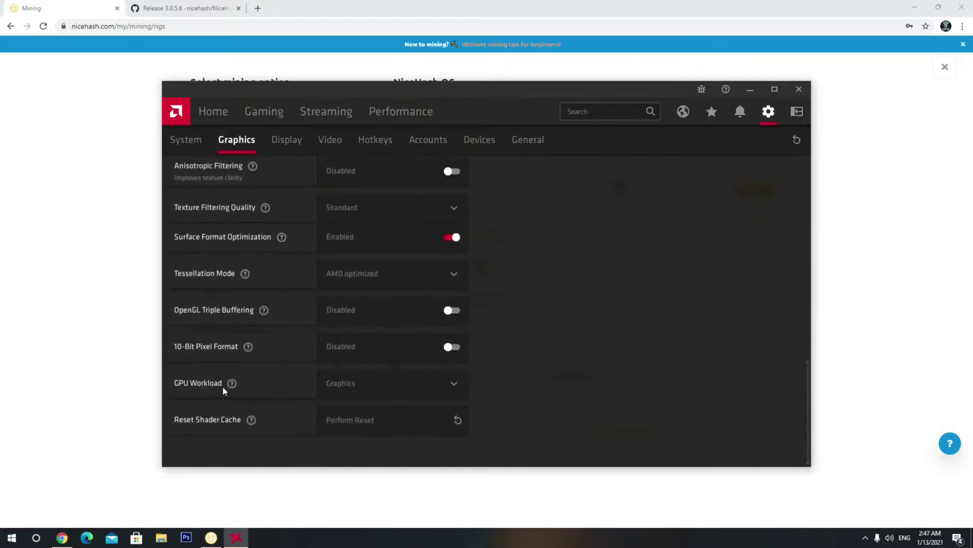
left_click(369, 382)
left_click(409, 432)
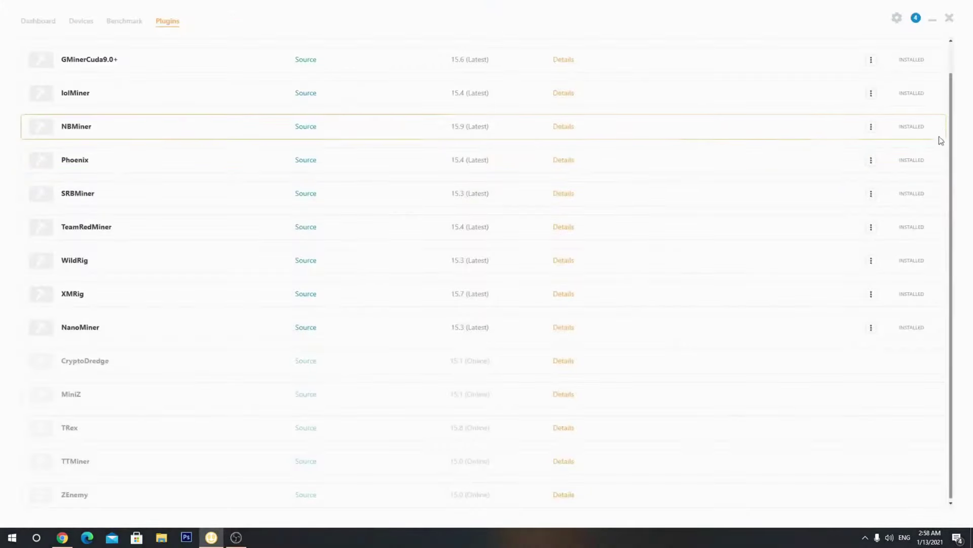
Step: In NiceHash Miner, enable benchmarking of DaggerHashimoto with Phoenix, NBMiner and lolMiner for the Radeon RX 580
scroll(943, 76, "up", 1)
scroll(949, 101, "down", 1)
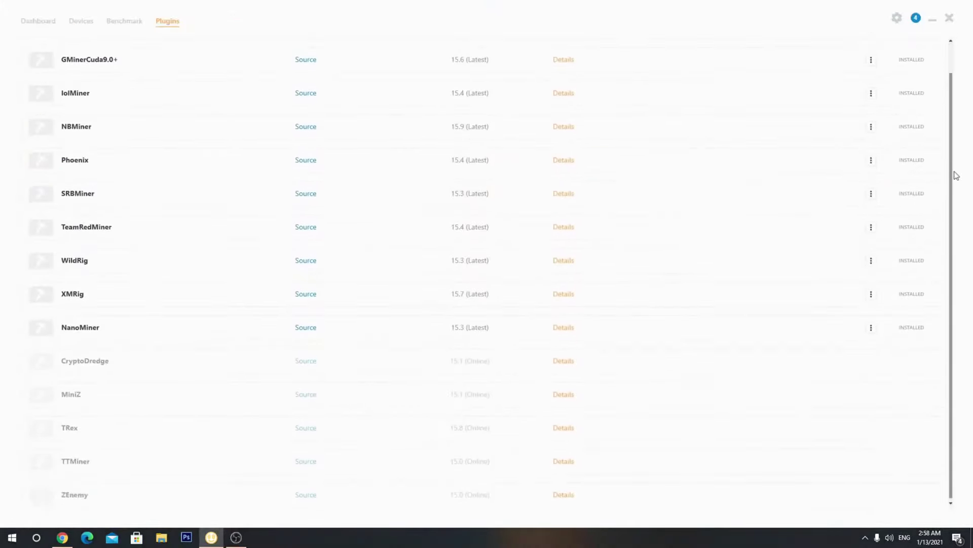
left_click(137, 29)
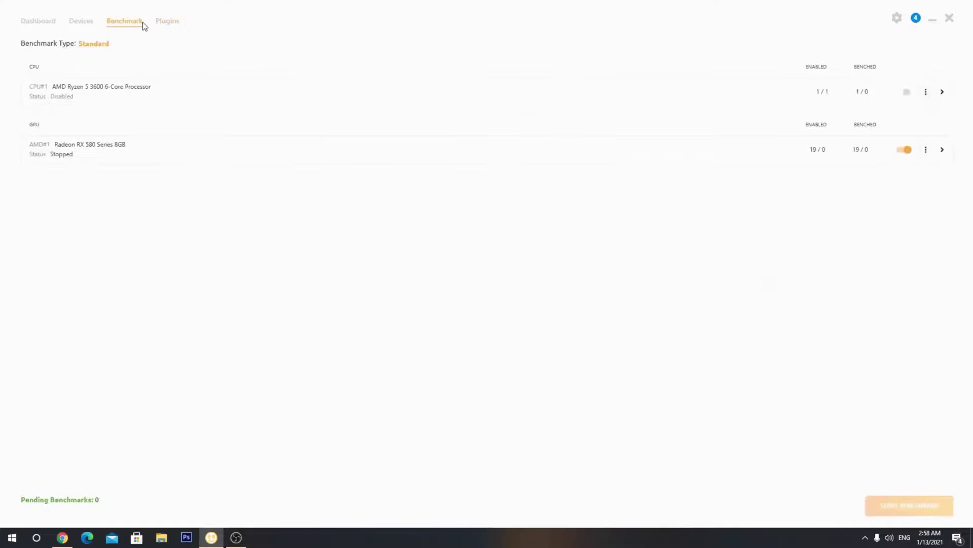
left_click(941, 151)
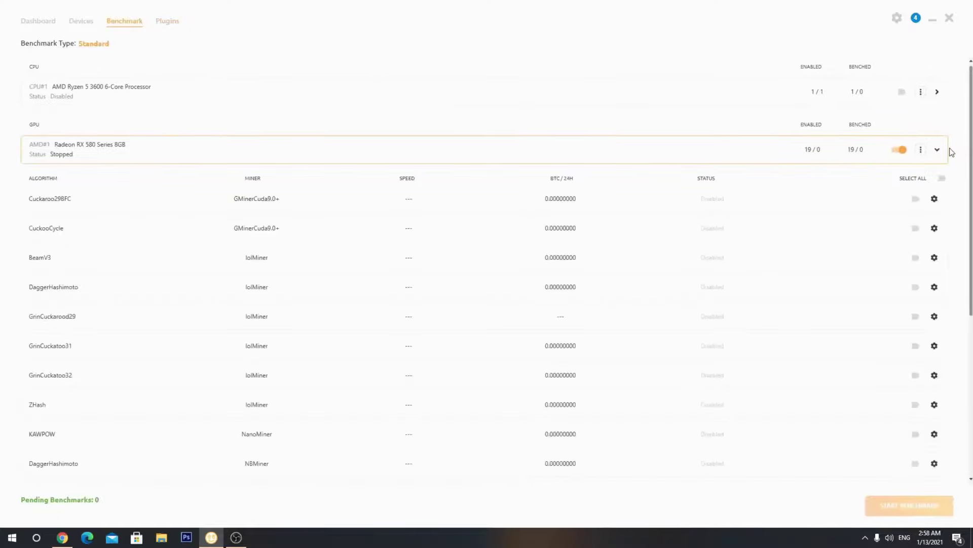
scroll(717, 259, "down", 5)
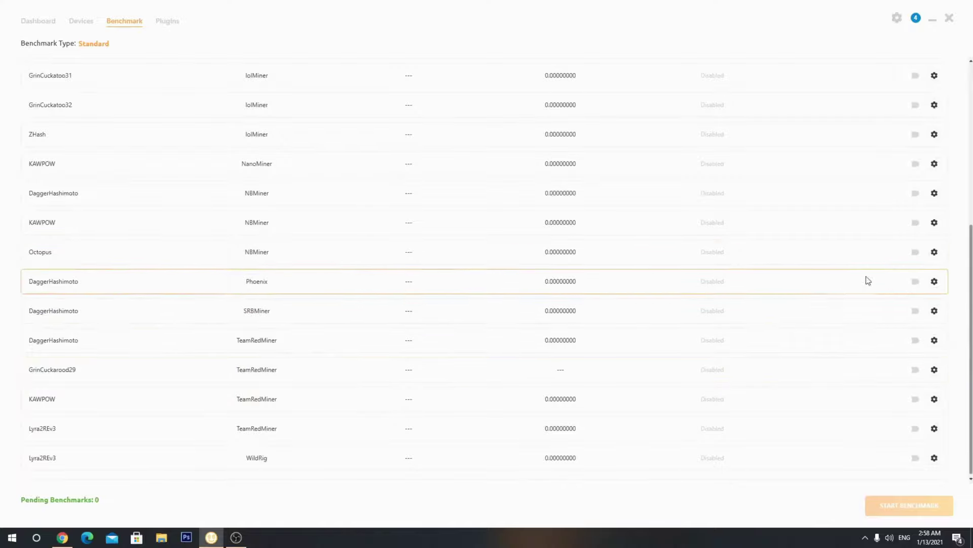
left_click(916, 282)
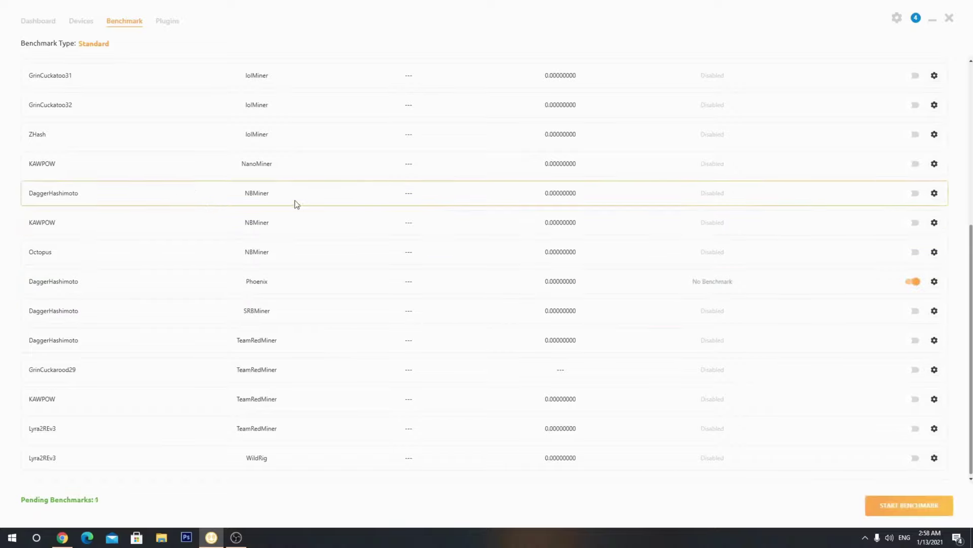
left_click(915, 195)
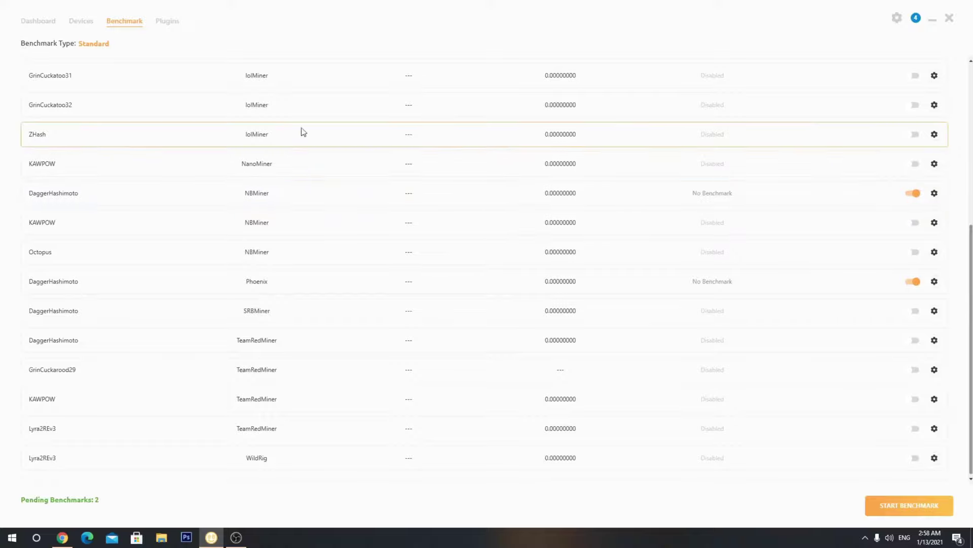
scroll(146, 161, "up", 3)
scroll(146, 162, "up", 1)
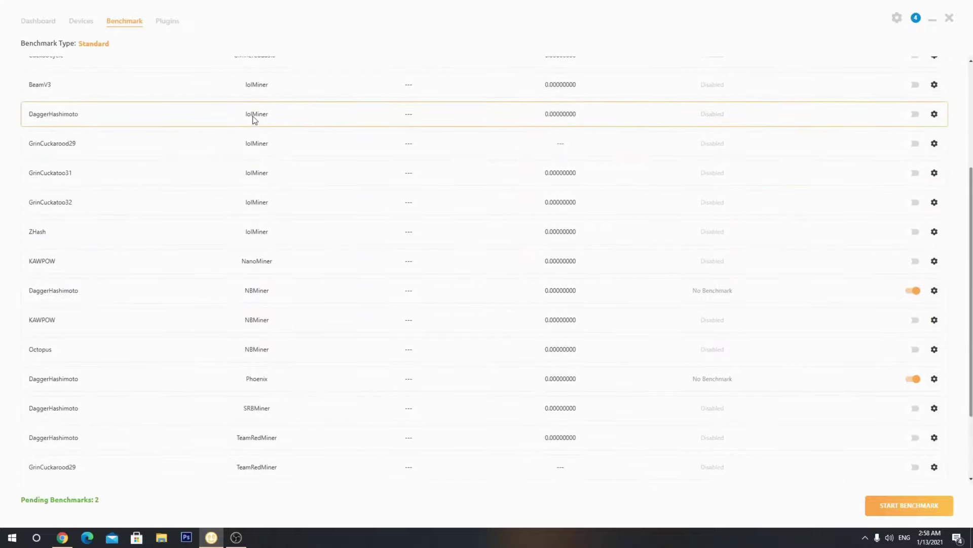
left_click(914, 114)
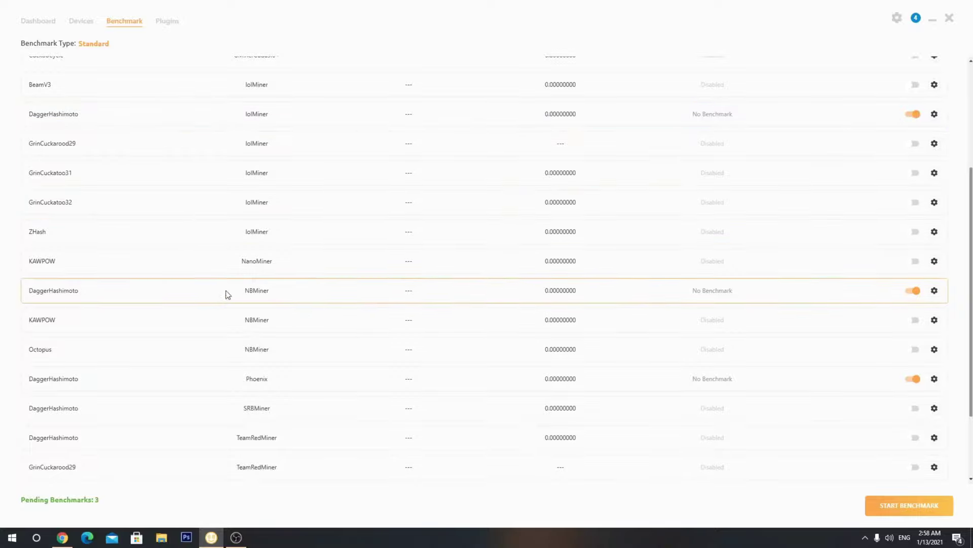
Step: Review the enabled algorithms of the Radeon RX 580 and start the standard benchmark
scroll(760, 319, "down", 4)
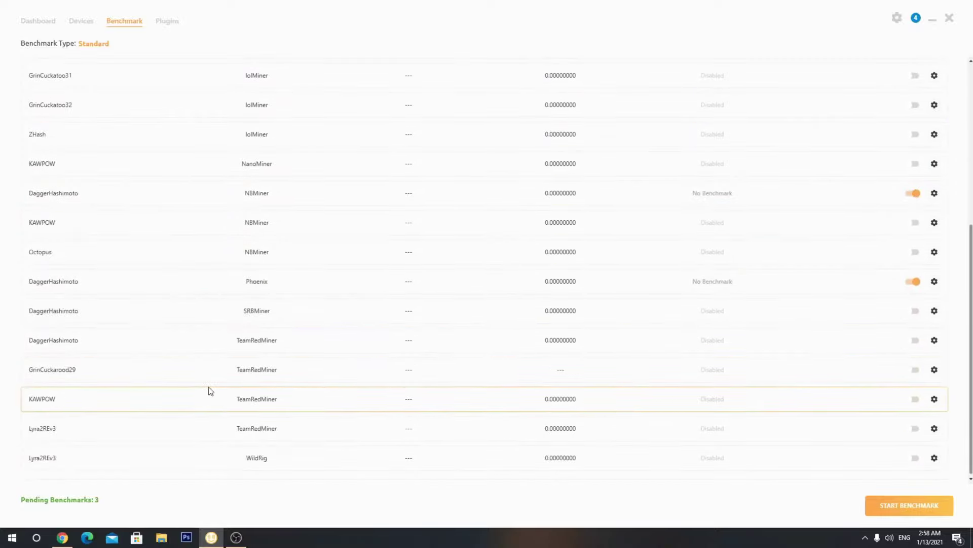
scroll(334, 324, "up", 5)
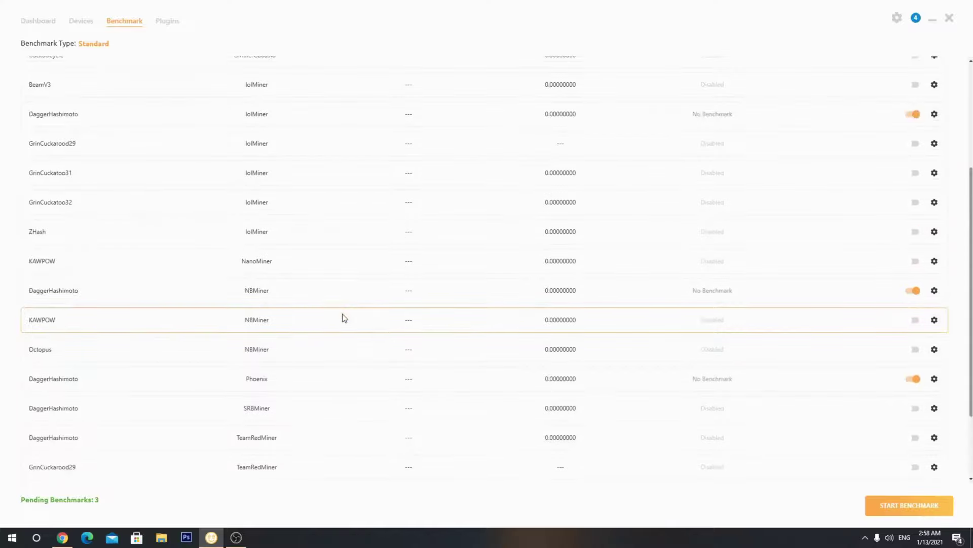
scroll(212, 157, "up", 3)
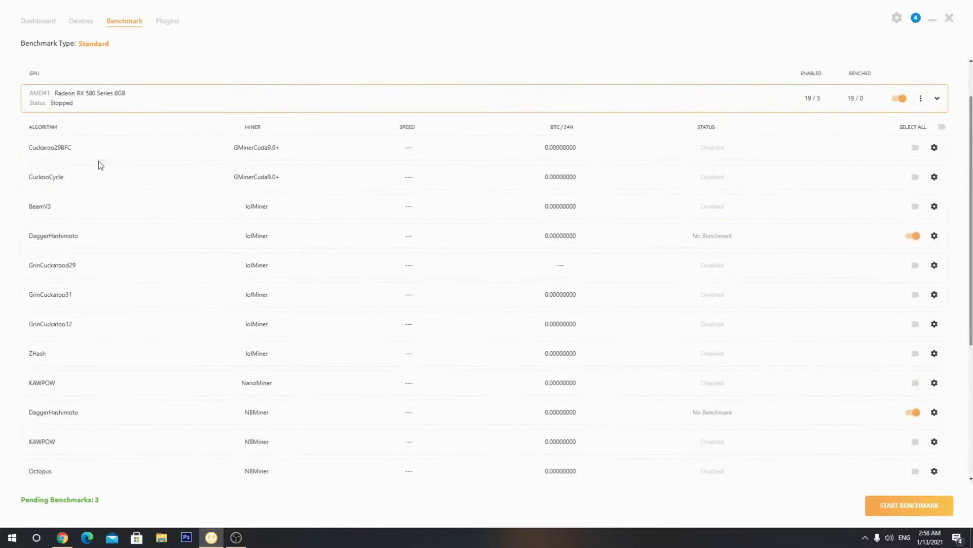
scroll(96, 233, "down", 3)
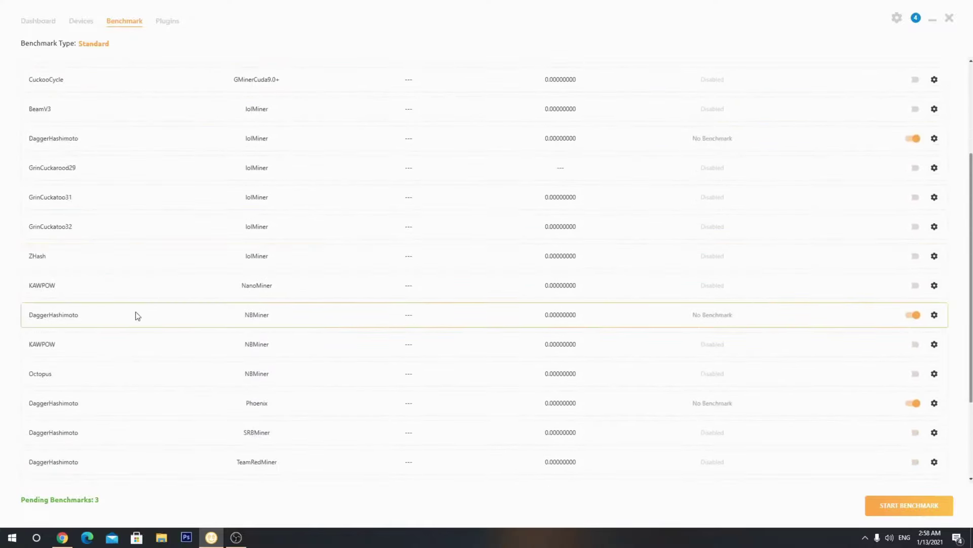
left_click(910, 505)
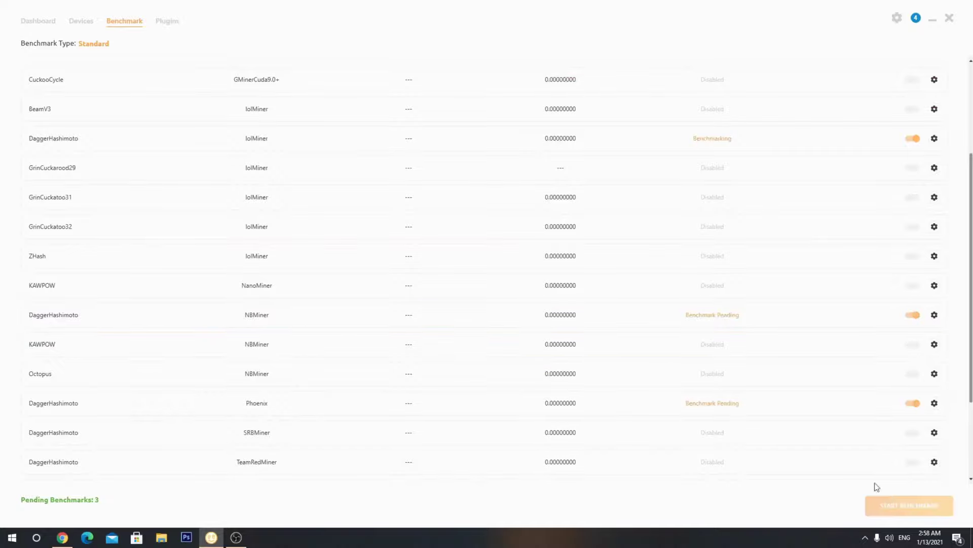
Step: Check the benchmark status and speed of each enabled DaggerHashimoto miner in the Radeon RX 580 list
scroll(774, 343, "down", 4)
scroll(565, 384, "up", 6)
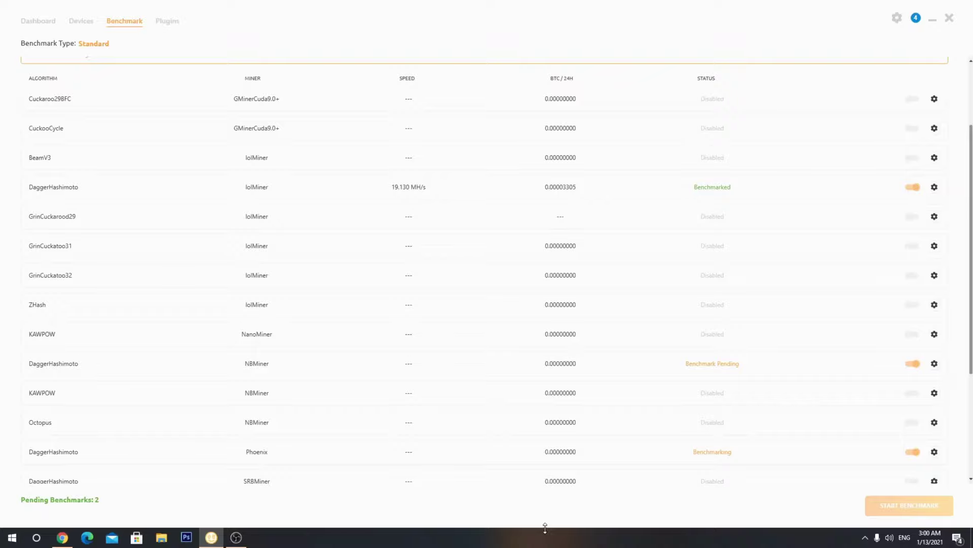
scroll(709, 481, "down", 1)
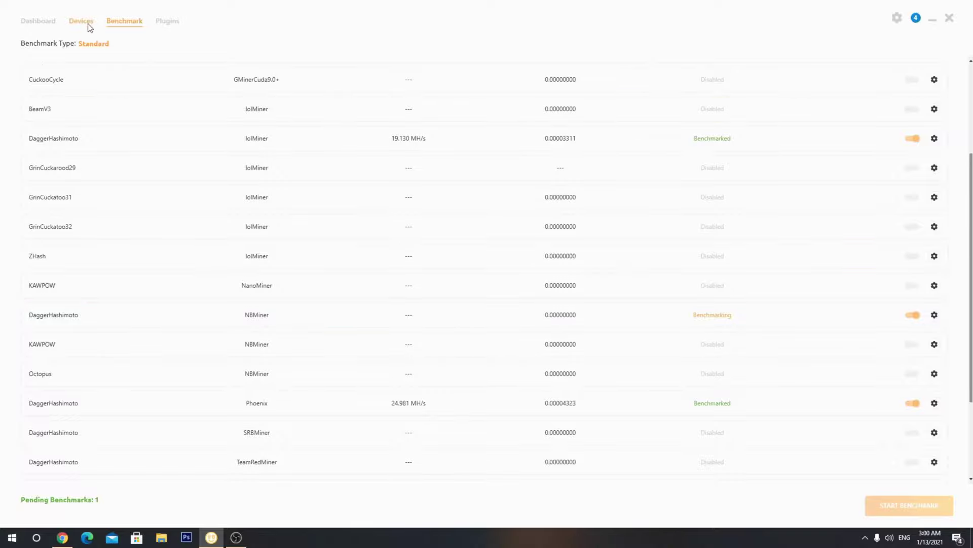
scroll(573, 138, "up", 3)
scroll(896, 149, "down", 2)
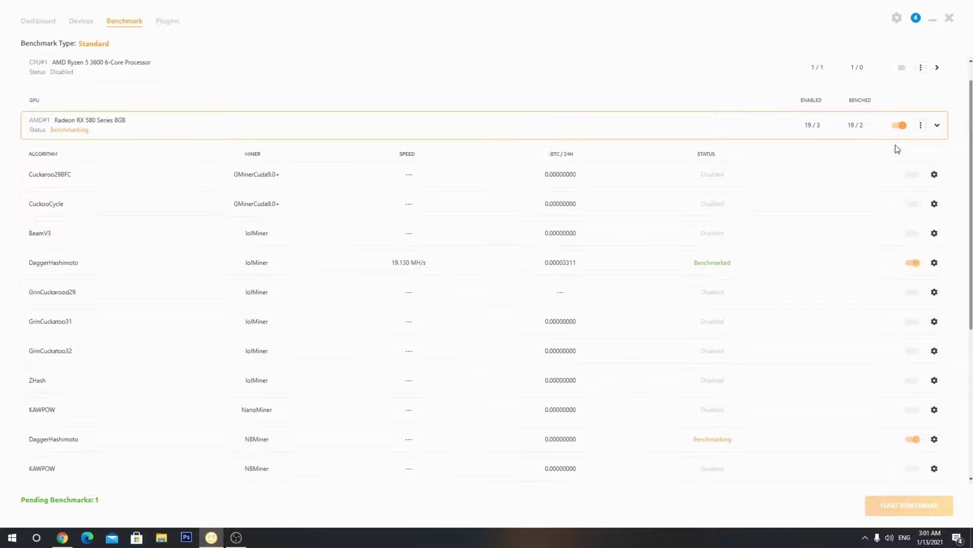
Step: Disable the Radeon RX 580 to stop its mining and compare the DaggerHashimoto benchmark speeds of lolMiner, NBMiner and Phoenix
scroll(895, 148, "up", 2)
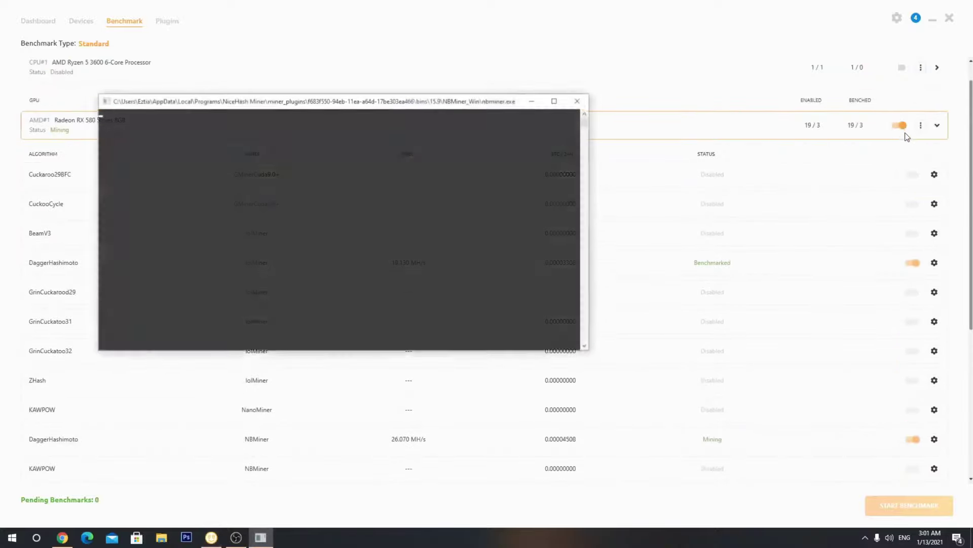
left_click(900, 127)
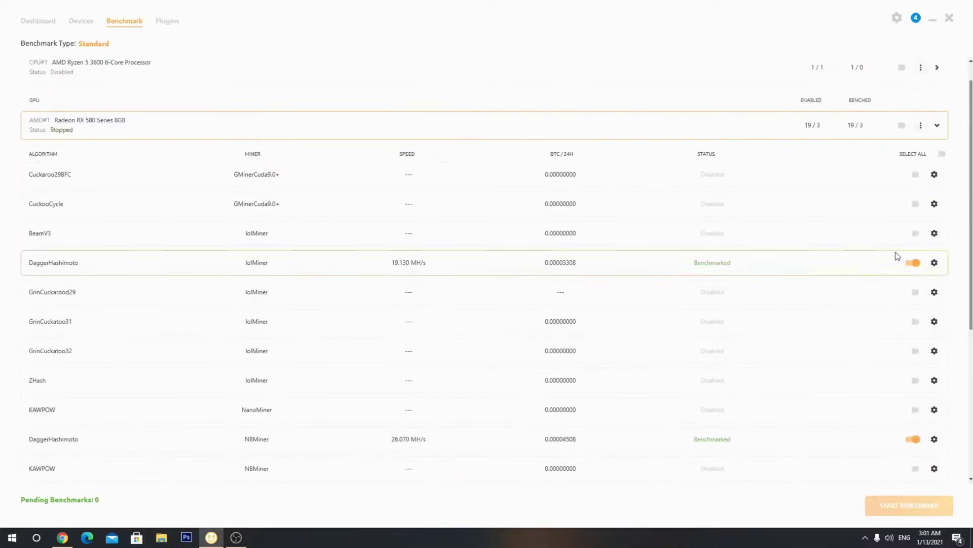
scroll(862, 263, "down", 3)
scroll(303, 337, "down", 1)
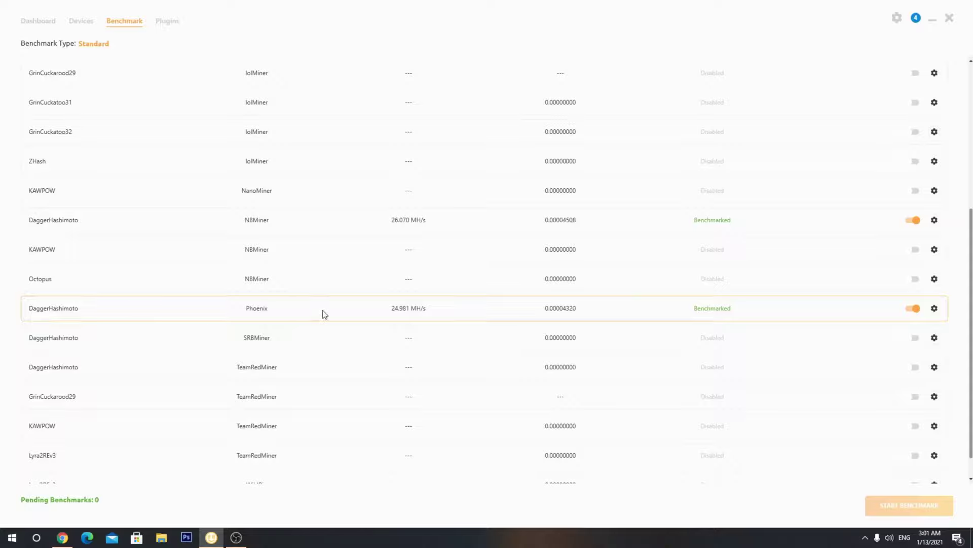
scroll(139, 390, "down", 1)
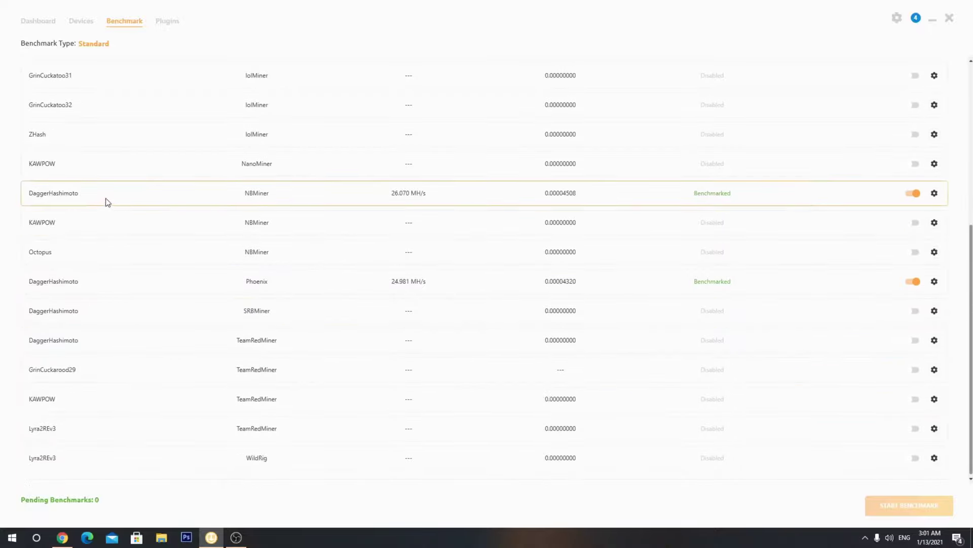
scroll(463, 176, "up", 4)
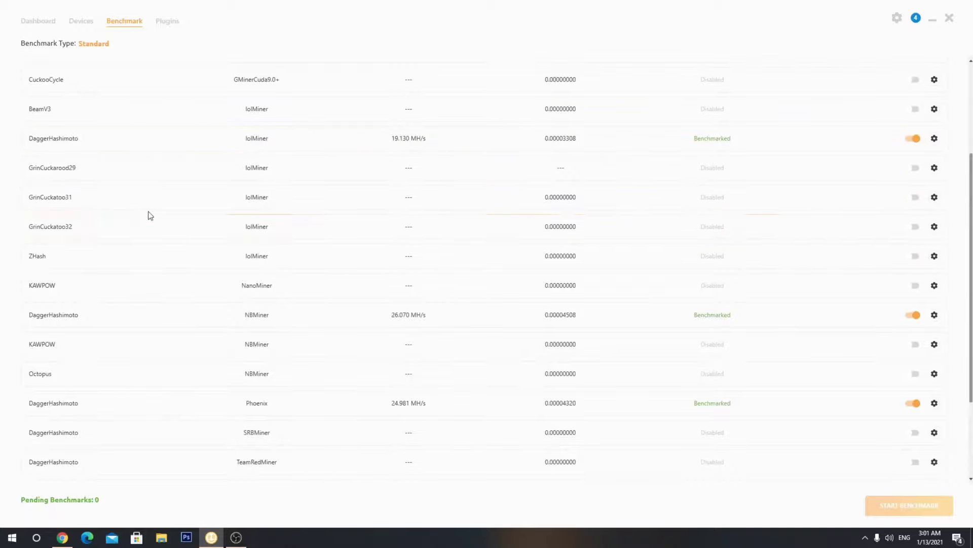
scroll(135, 224, "down", 4)
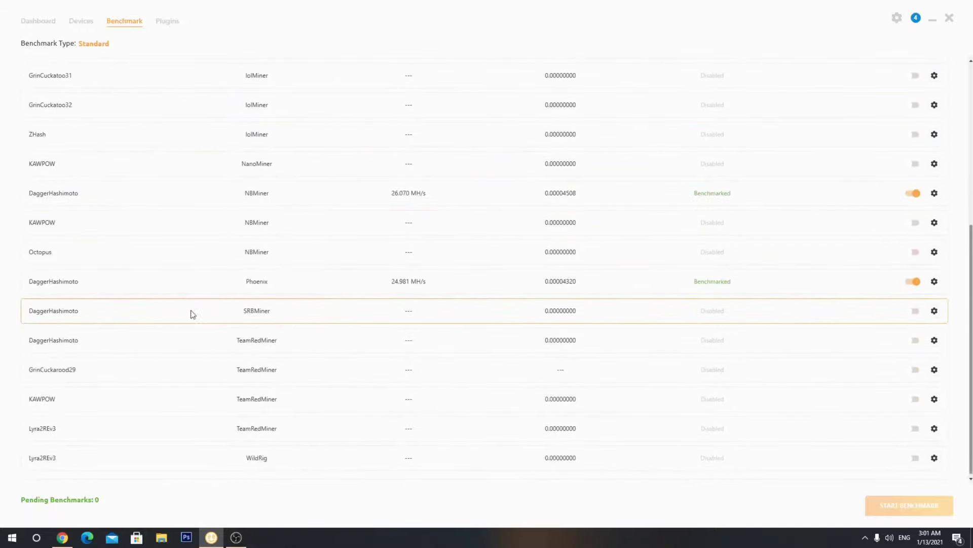
Step: Enable the DaggerHashimoto algorithm with SRBMiner for the Radeon RX 580 and review its algorithm list
left_click(916, 310)
scroll(908, 312, "up", 3)
scroll(908, 312, "up", 7)
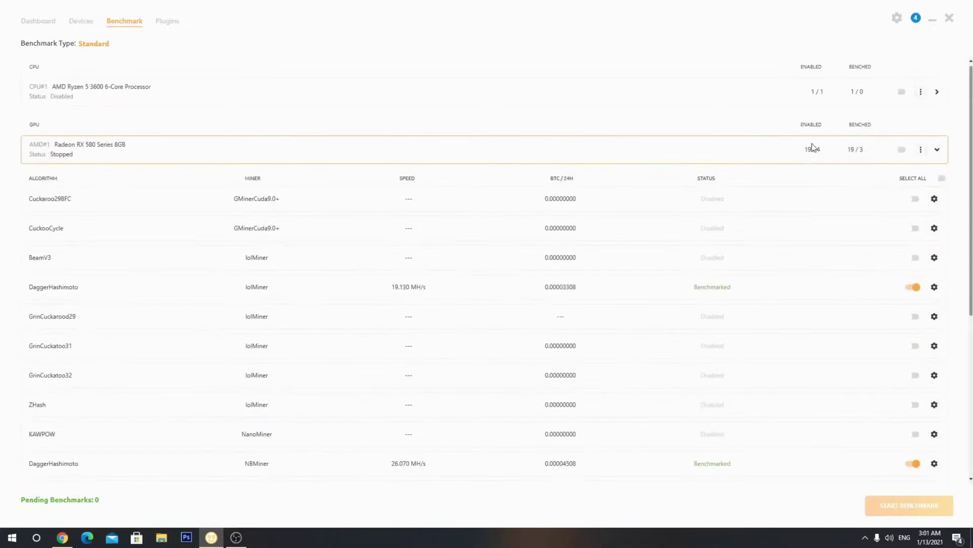
scroll(911, 348, "down", 8)
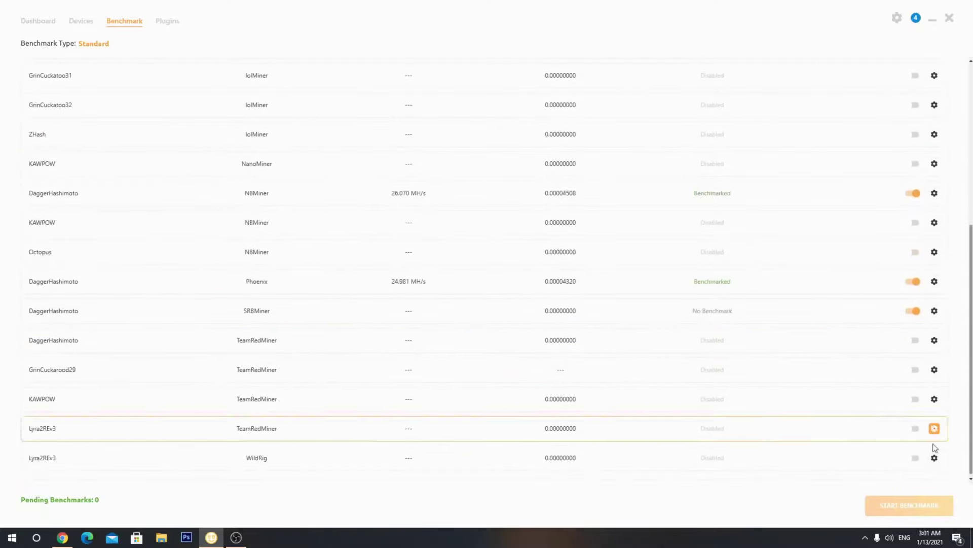
scroll(878, 268, "up", 9)
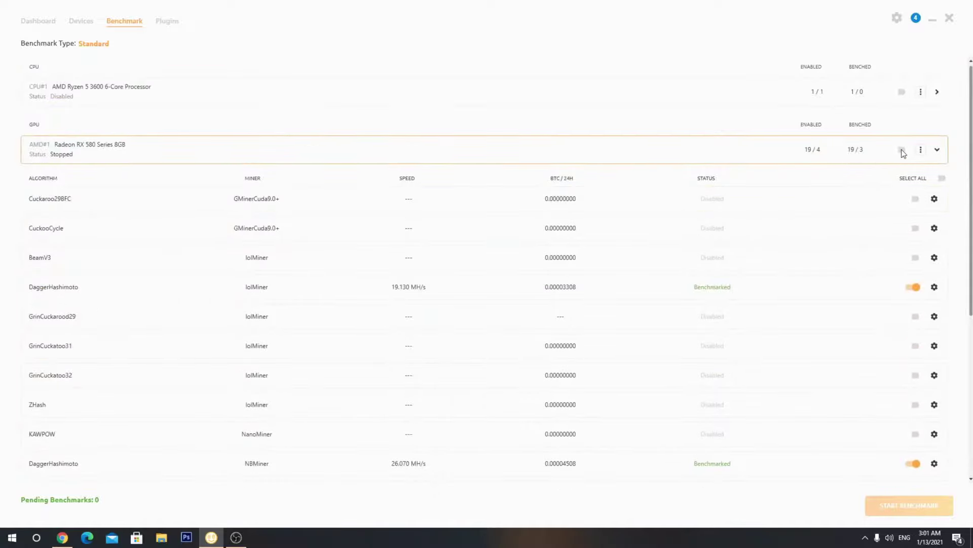
Step: Re-enable the Radeon RX 580 and start the standard benchmark for the pending SRBMiner algorithm
left_click(902, 151)
scroll(915, 306, "down", 6)
left_click(925, 504)
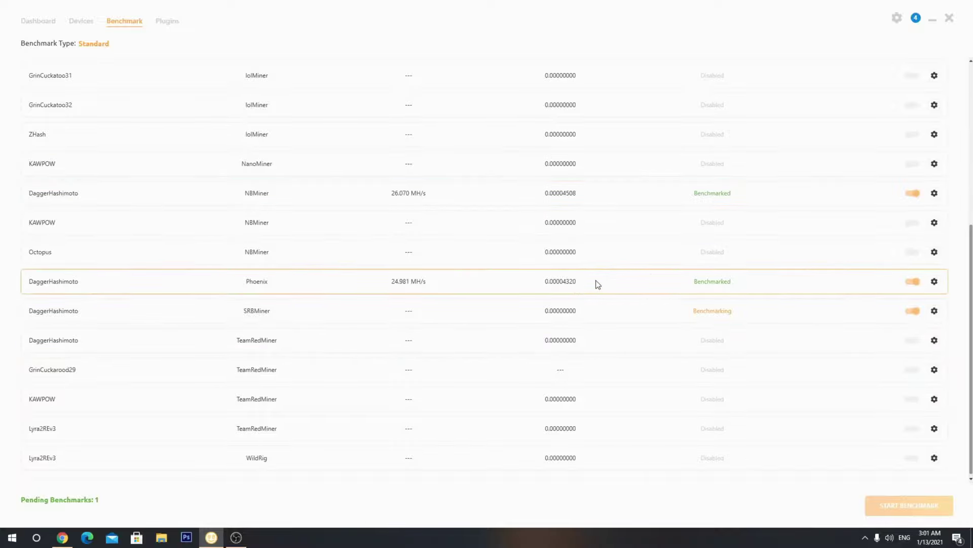
Step: Check the SRBMiner benchmark against the other miners and disable the Radeon RX 580 once mining starts
scroll(596, 281, "up", 3)
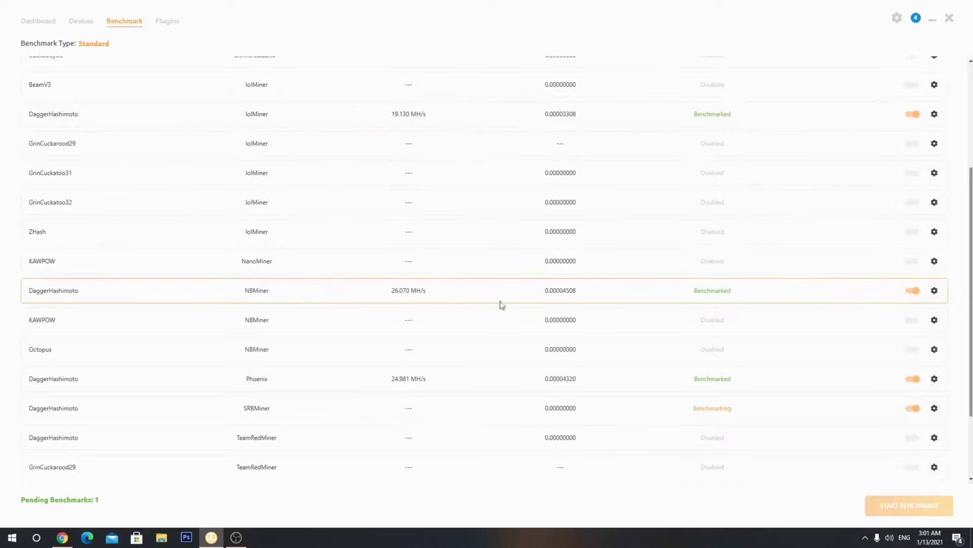
scroll(583, 299, "up", 1)
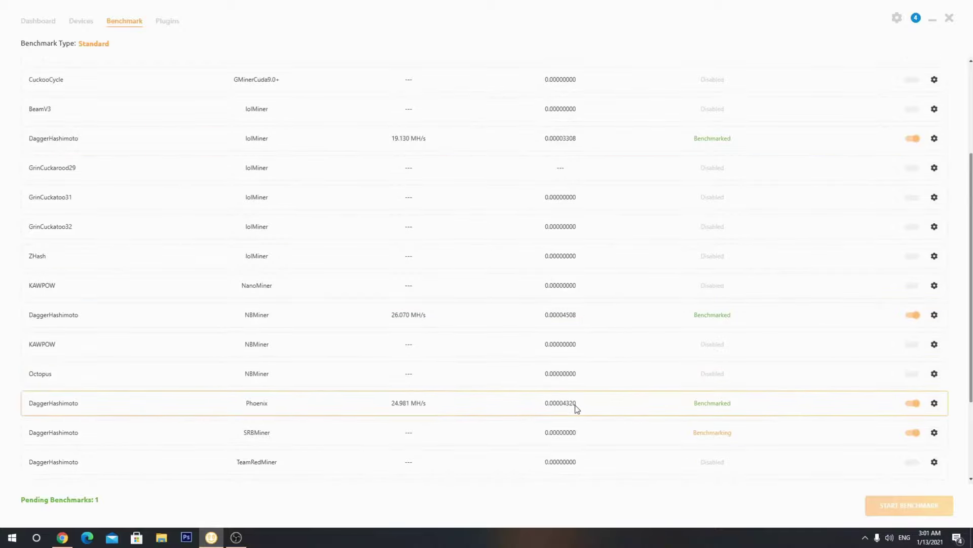
scroll(578, 406, "down", 4)
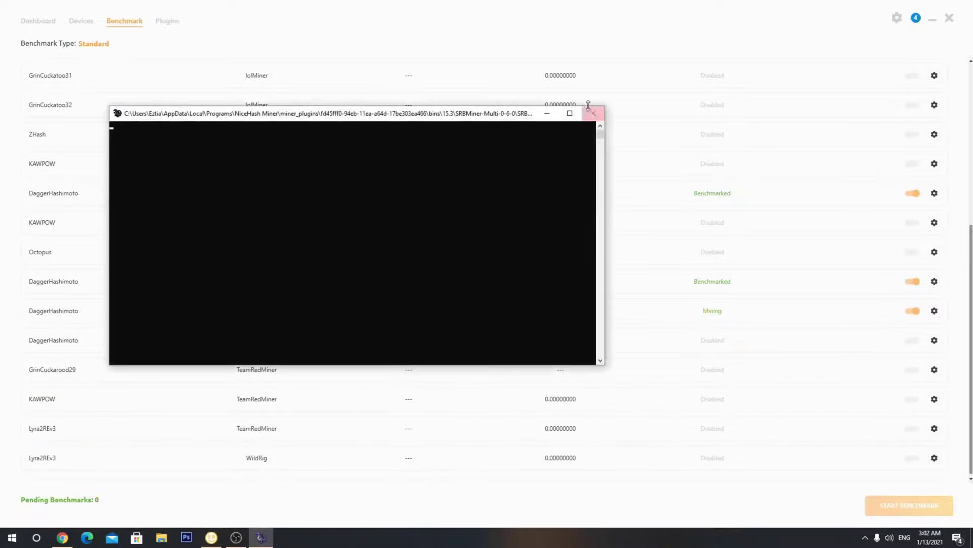
scroll(765, 182, "up", 5)
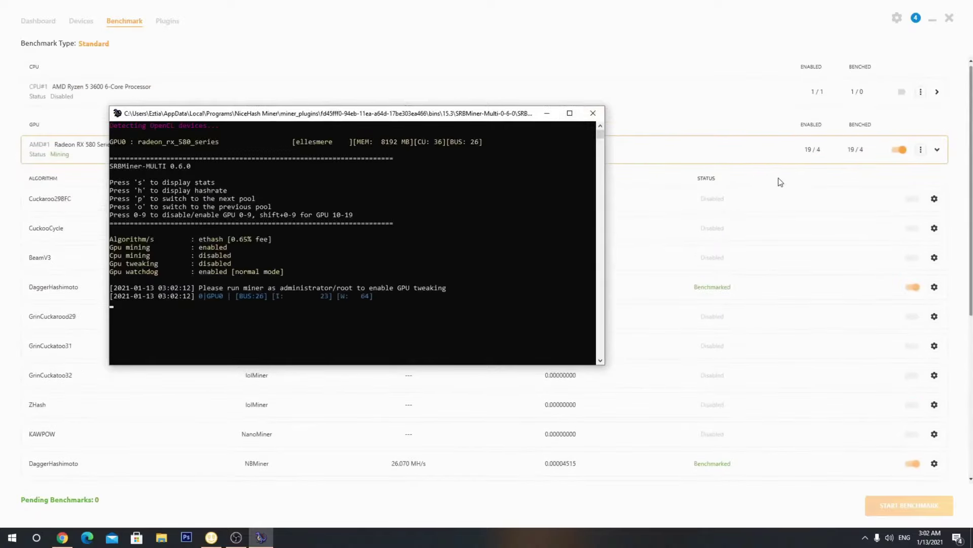
left_click(901, 150)
Step: Compare the benchmarked DaggerHashimoto miners and disable the one that uses lolMiner
scroll(761, 325, "down", 3)
scroll(761, 324, "down", 3)
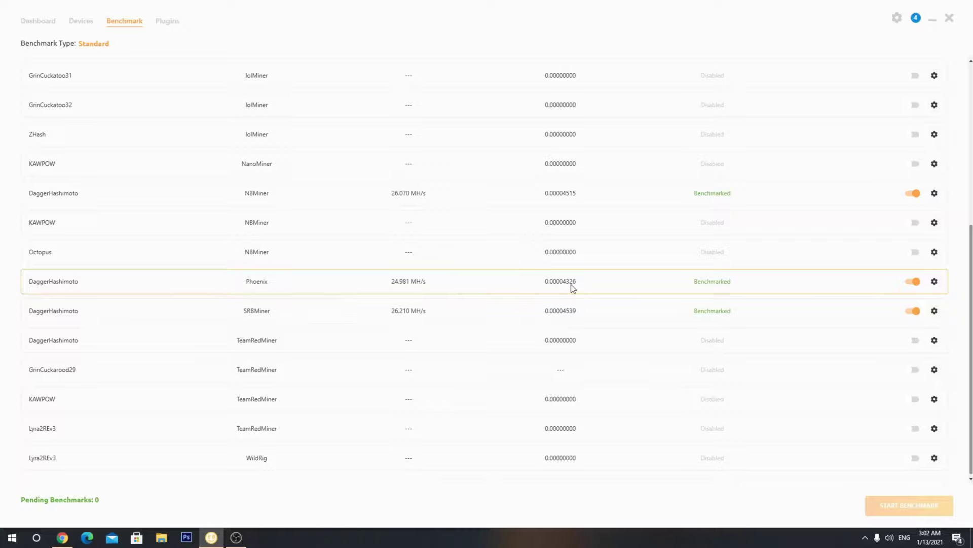
scroll(574, 198, "up", 2)
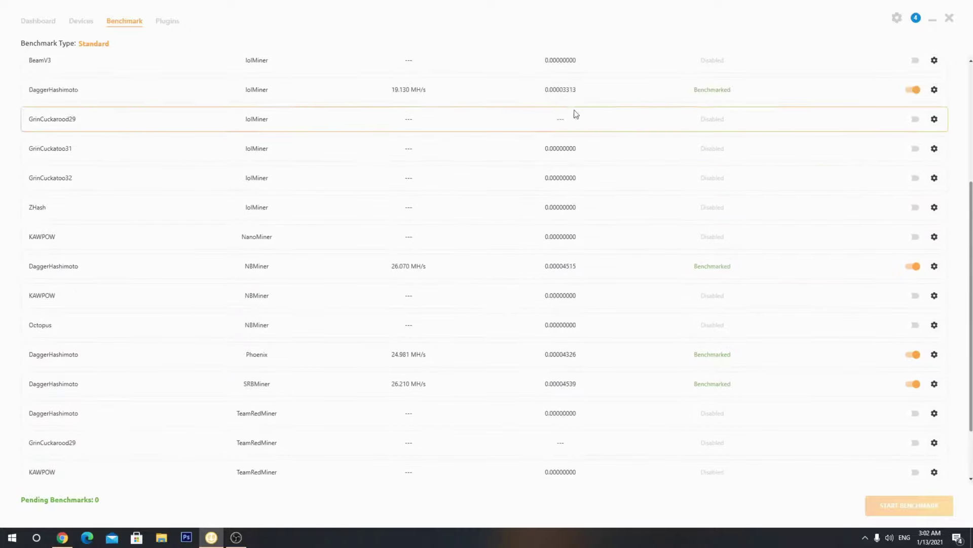
left_click(908, 91)
scroll(557, 250, "down", 1)
scroll(611, 394, "down", 1)
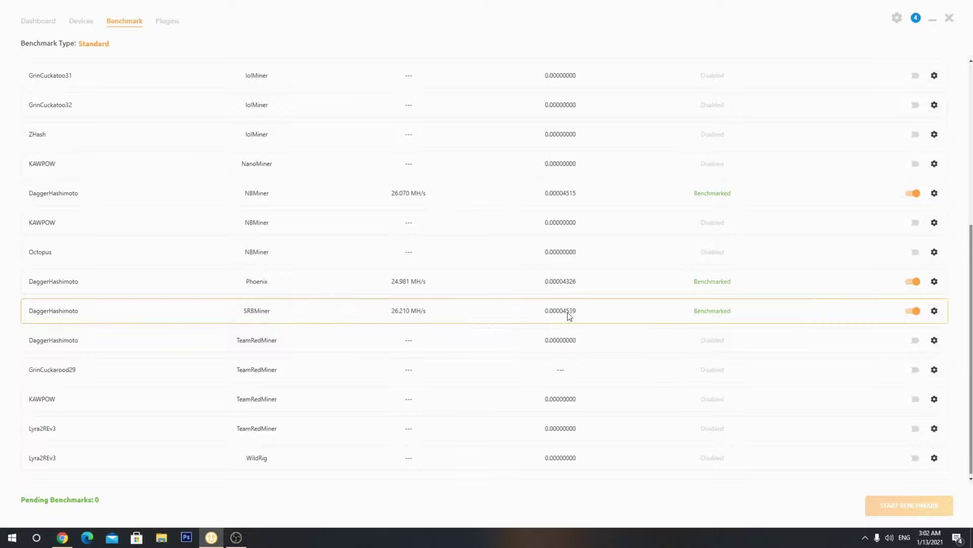
scroll(570, 313, "up", 2)
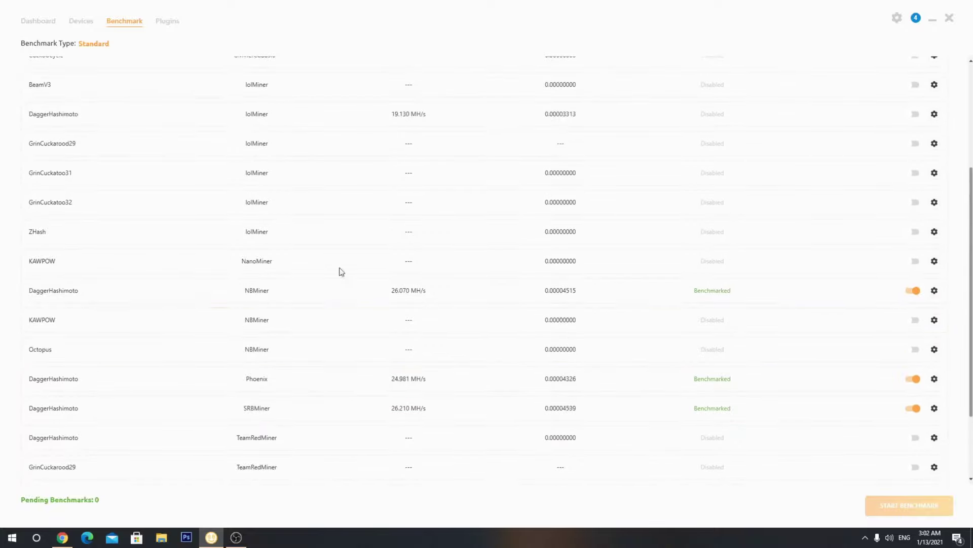
Step: Re-enable the Radeon RX 580, start mining on it from the device list and minimize the SRBMiner console window
scroll(654, 222, "up", 3)
scroll(654, 222, "up", 2)
left_click(899, 150)
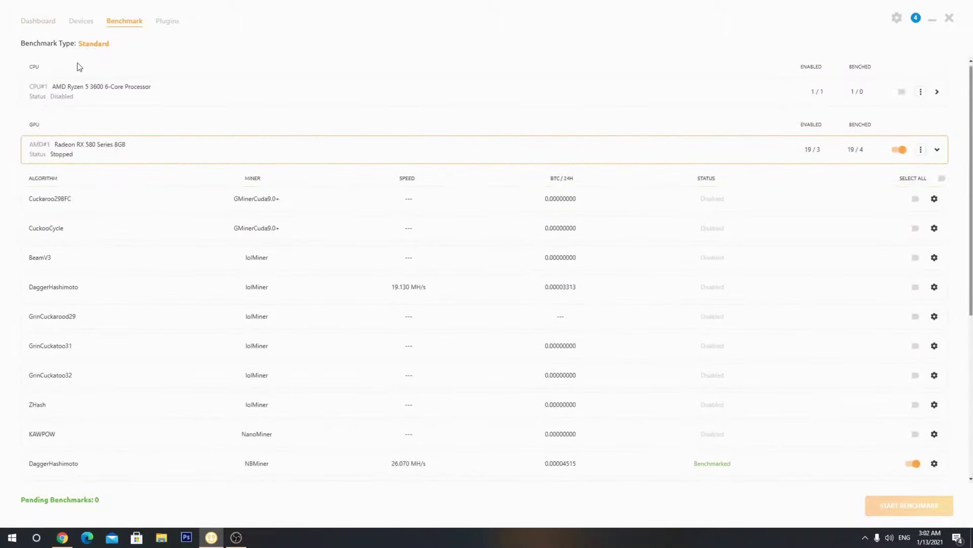
left_click(85, 23)
left_click(915, 183)
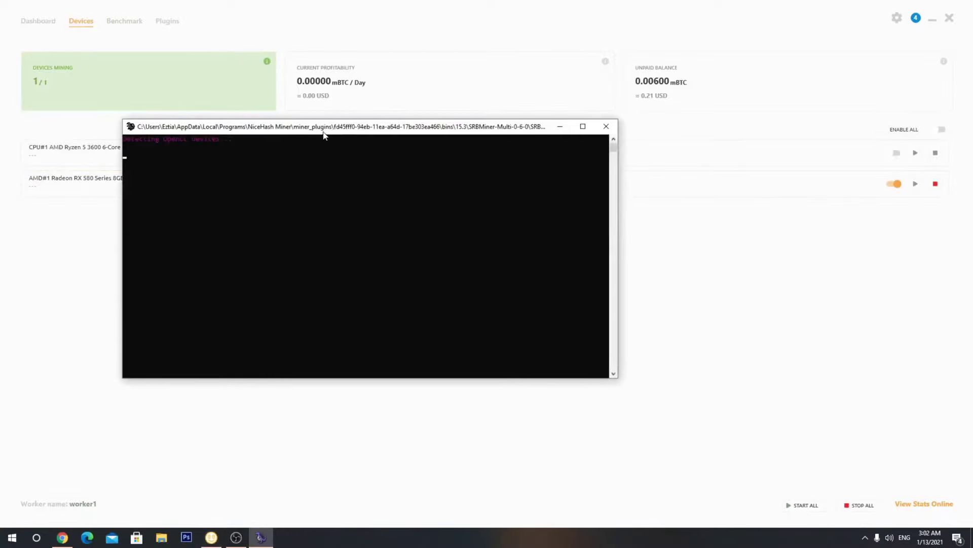
left_click_drag(319, 130, 379, 142)
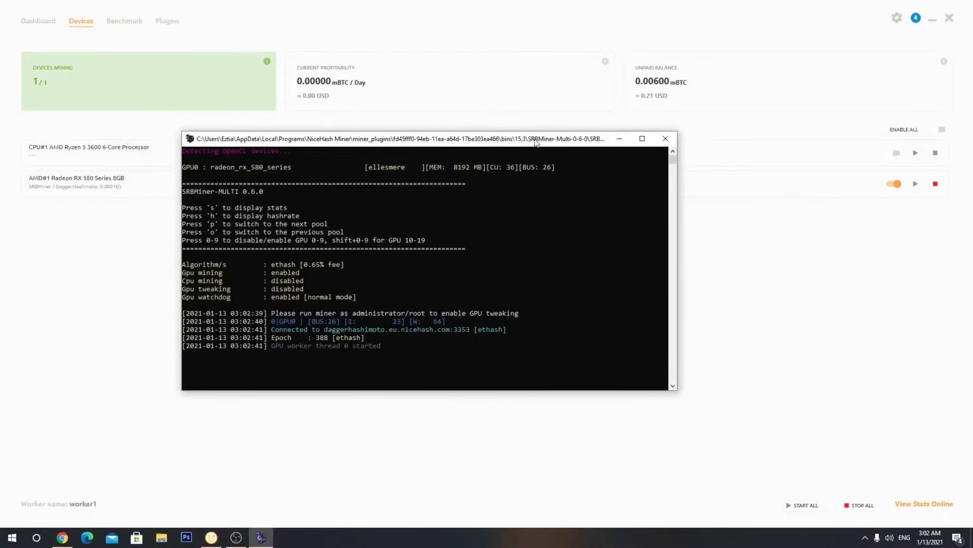
left_click(619, 138)
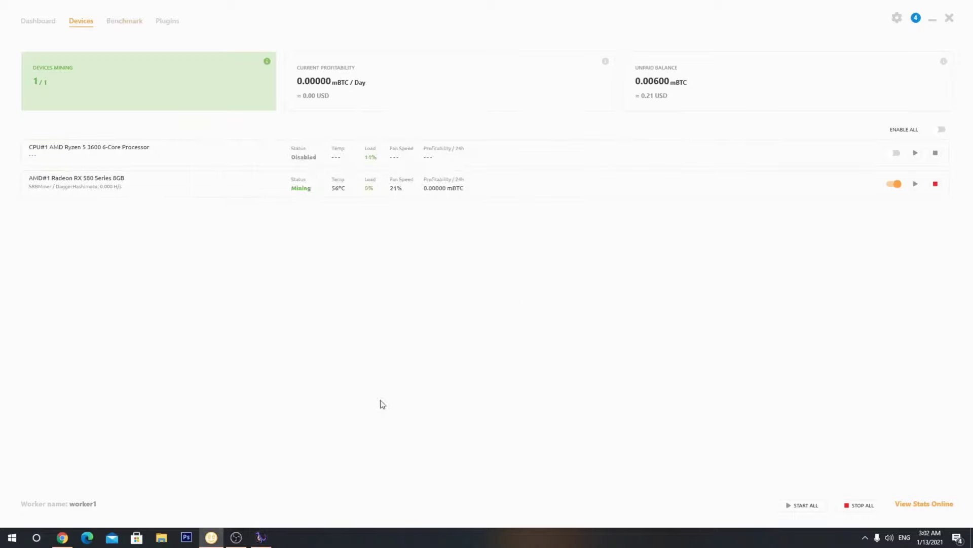
Step: Open MSI Afterburner and place its window below the device list to inspect the graphics card's clocks and monitoring graph
left_click(2, 544)
type("afterburner")
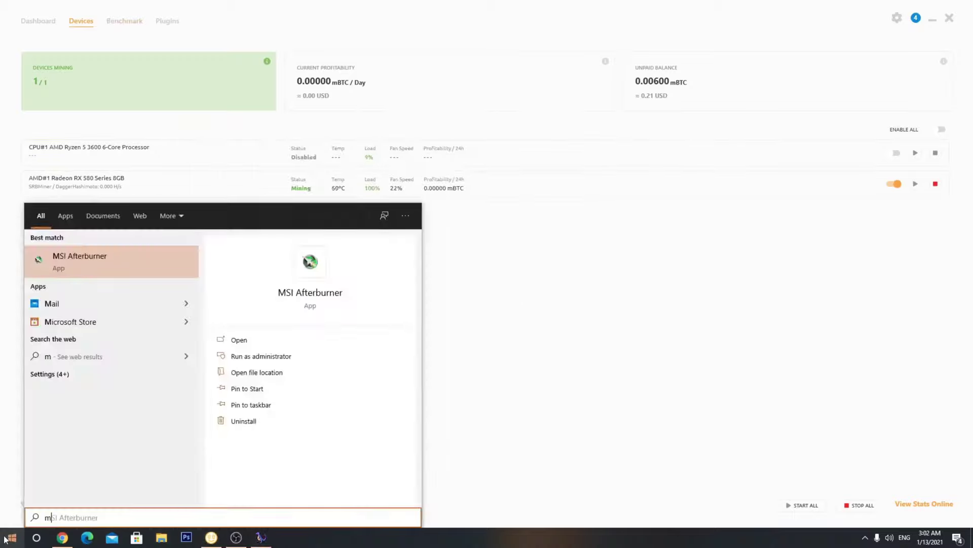
key("Return")
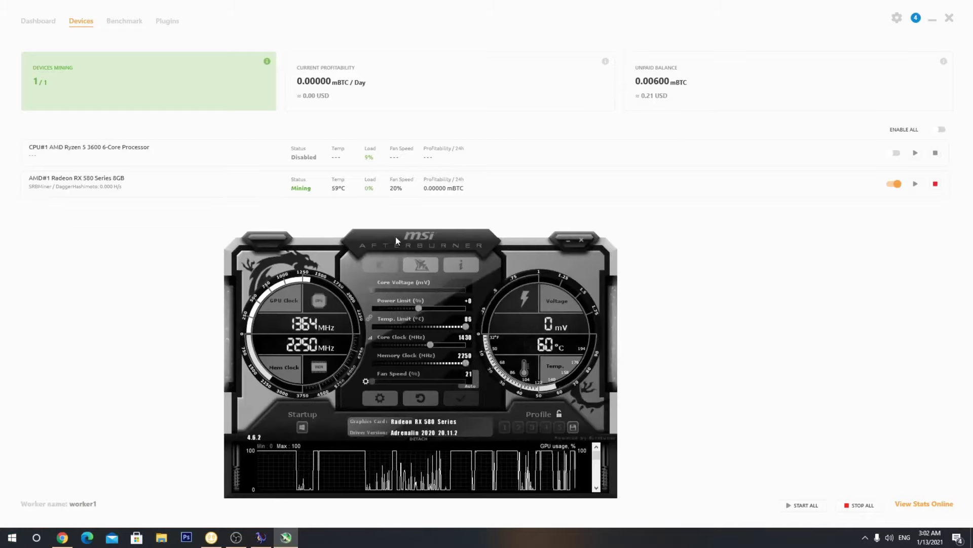
left_click_drag(395, 236, 414, 251)
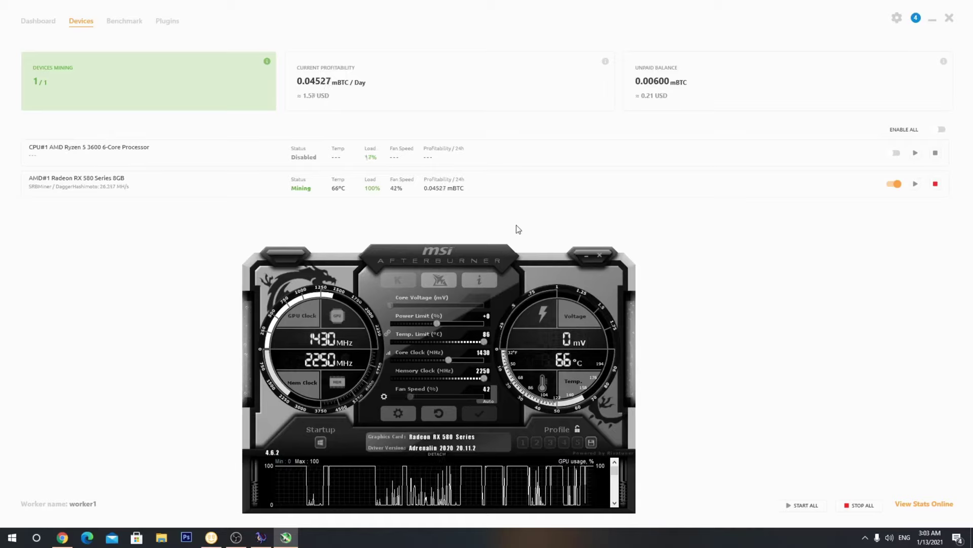
mouse_move(588, 467)
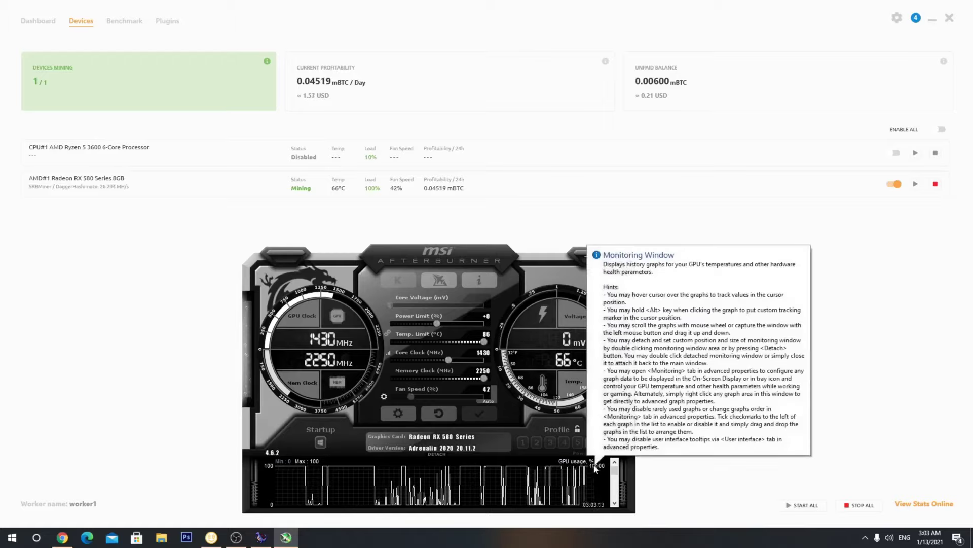